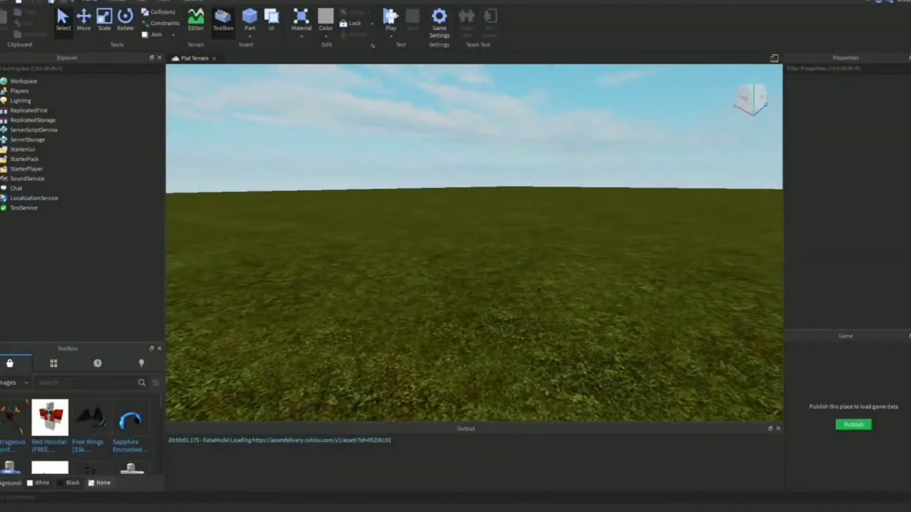
Step: Insert a block part on the flat grass terrain
{"action": "right_click_drag", "start_coordinate": [474, 242], "coordinate": [451, 232]}
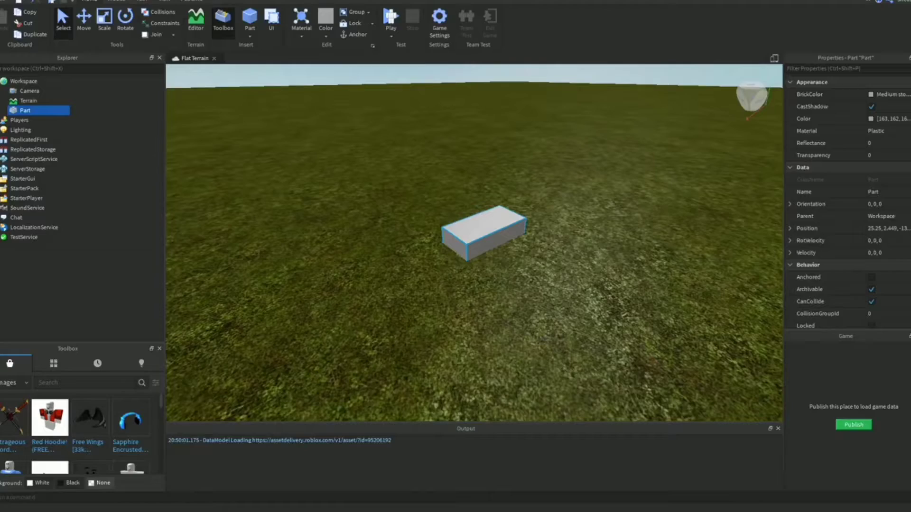
{"action": "key", "text": "w"}
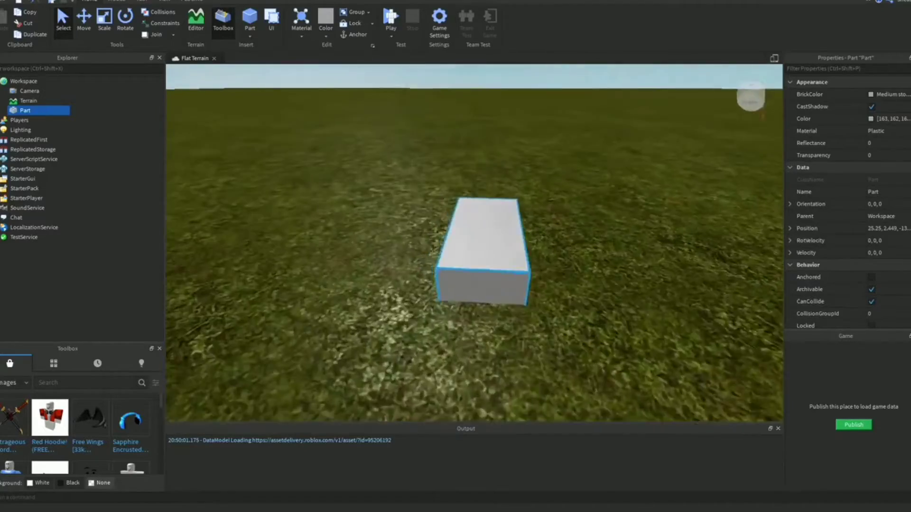
{"action": "key", "text": "s"}
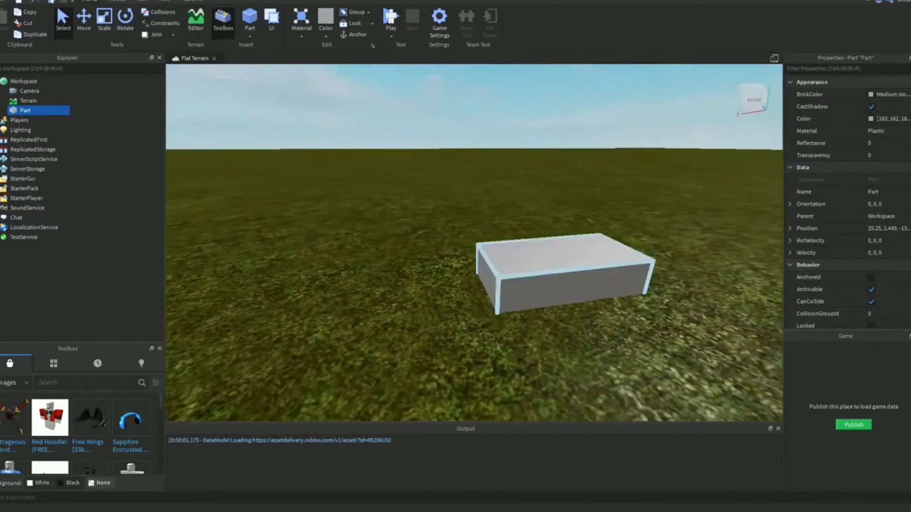
{"action": "key", "text": "s"}
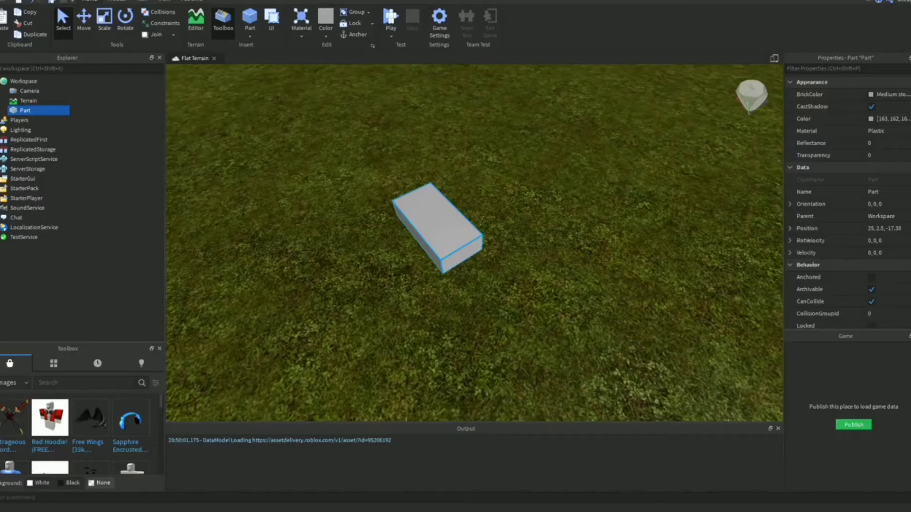
Step: Duplicate the part four times in a vertical stack and undo the last two duplicates
{"action": "key", "text": "ctrl+d"}
{"action": "key", "text": "ctrl+d"}
{"action": "key", "text": "ctrl+d"}
{"action": "key", "text": "ctrl+d"}
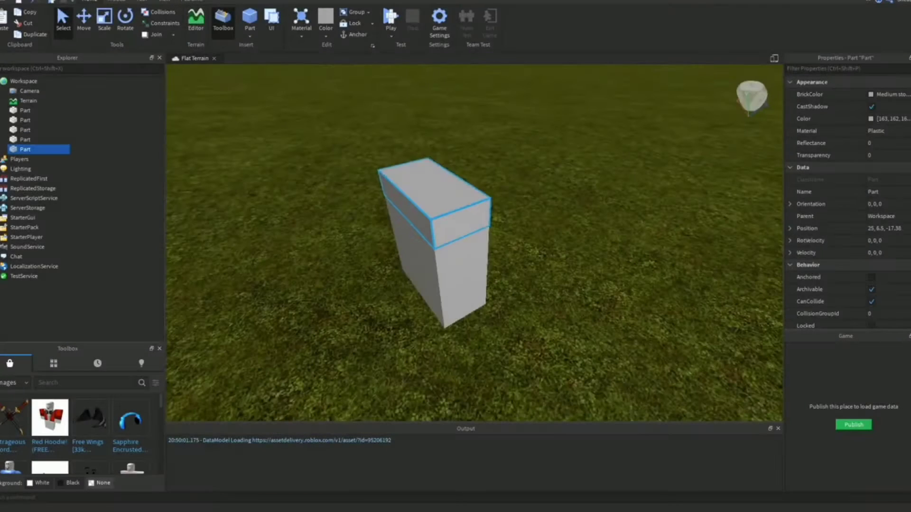
{"action": "key", "text": "ctrl+z"}
{"action": "key", "text": "ctrl+z"}
Step: Move the two remaining duplicates onto the grass away from the original part and delete both
{"action": "left_click_drag", "start_coordinate": [437, 225], "coordinate": [541, 247]}
{"action": "left_click_drag", "start_coordinate": [439, 251], "coordinate": [462, 172]}
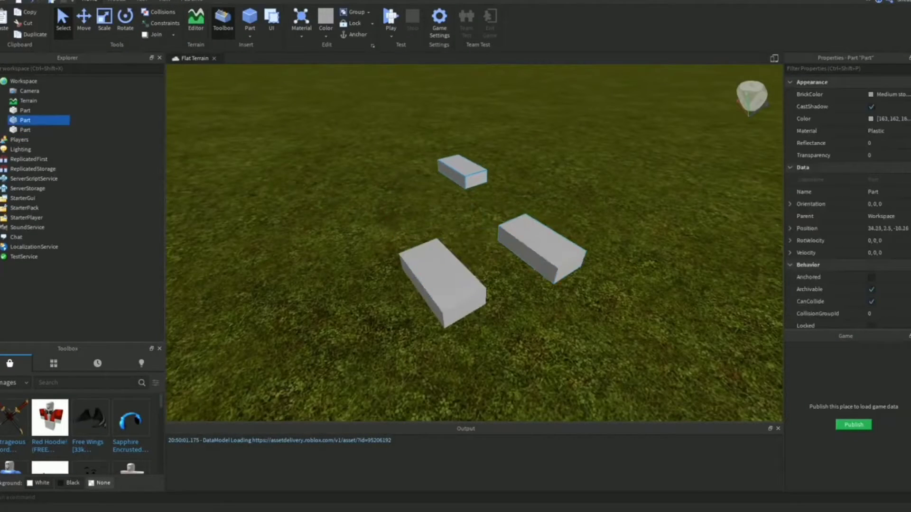
{"action": "key", "text": "Delete"}
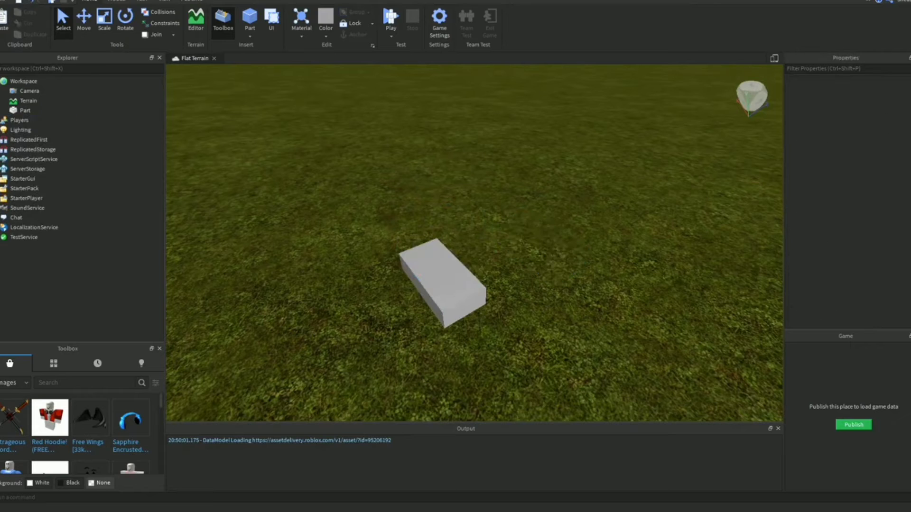
Step: Make three more copies of the part, then select the copies together and delete them
{"action": "left_click", "coordinate": [442, 282]}
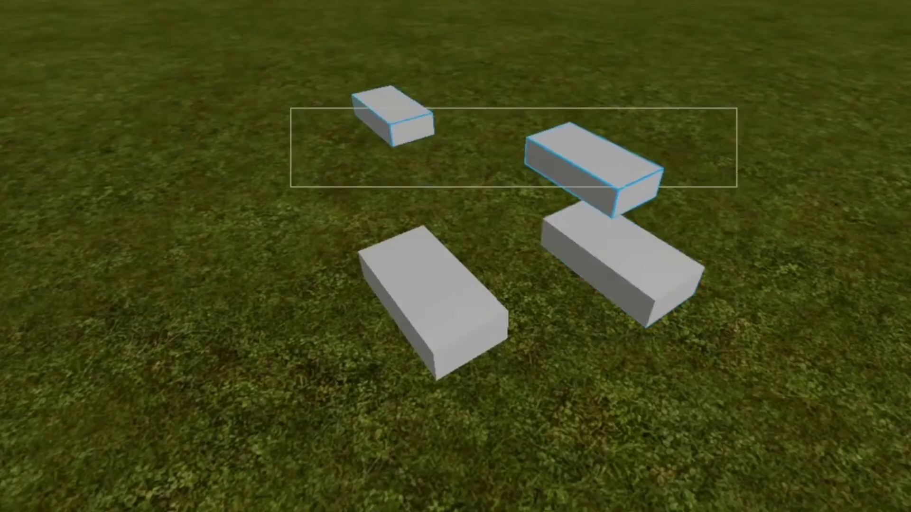
{"action": "left_click_drag", "start_coordinate": [291, 189], "coordinate": [361, 283]}
{"action": "key", "text": "Delete"}
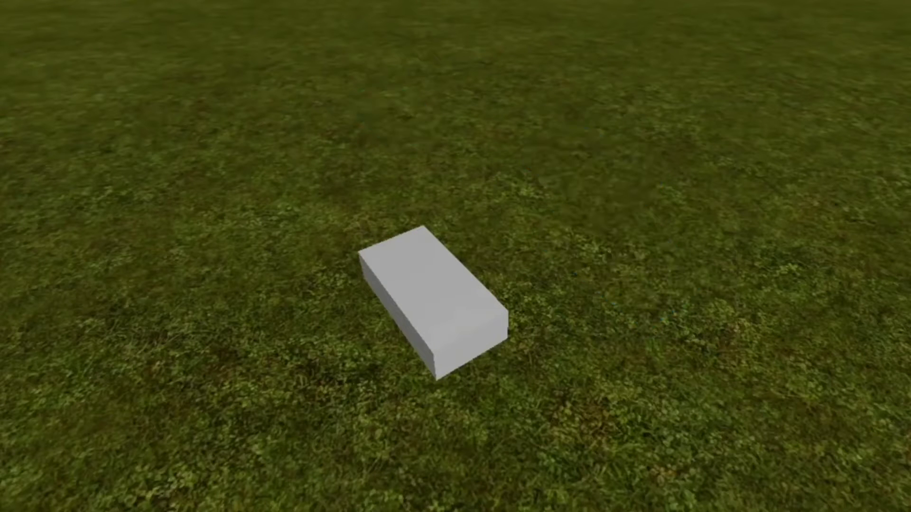
Step: Shift the remaining part across the grass with the Move tool
{"action": "left_click", "coordinate": [432, 304]}
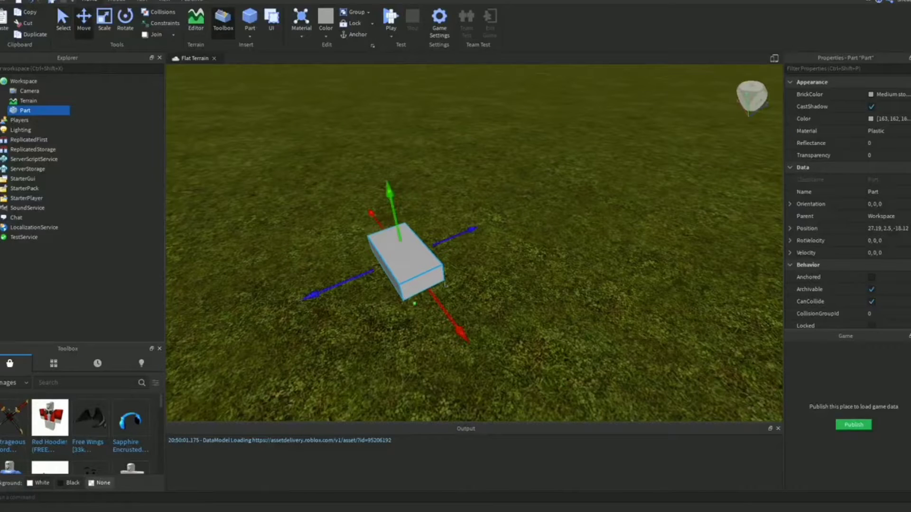
{"action": "left_click_drag", "start_coordinate": [445, 284], "coordinate": [486, 275]}
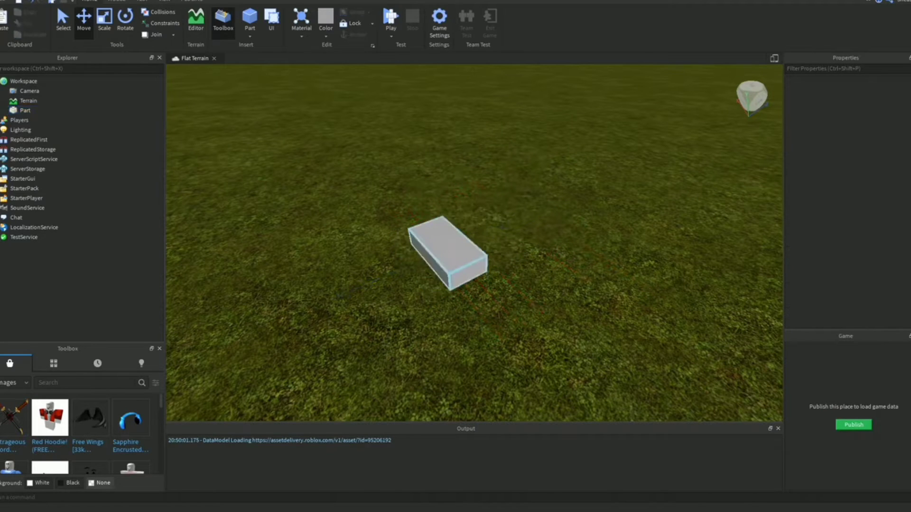
{"action": "left_click", "coordinate": [116, 1]}
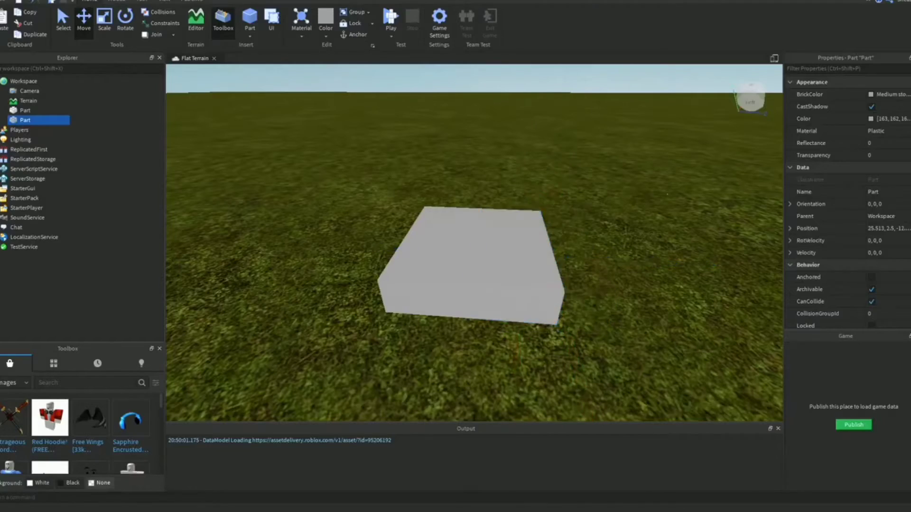
Step: Separate the duplicate part from the original by moving it along the Z axis to about -6.19
{"action": "left_click", "coordinate": [515, 266]}
{"action": "left_click_drag", "start_coordinate": [557, 327], "coordinate": [752, 325]}
{"action": "right_click_drag", "start_coordinate": [752, 325], "coordinate": [712, 327]}
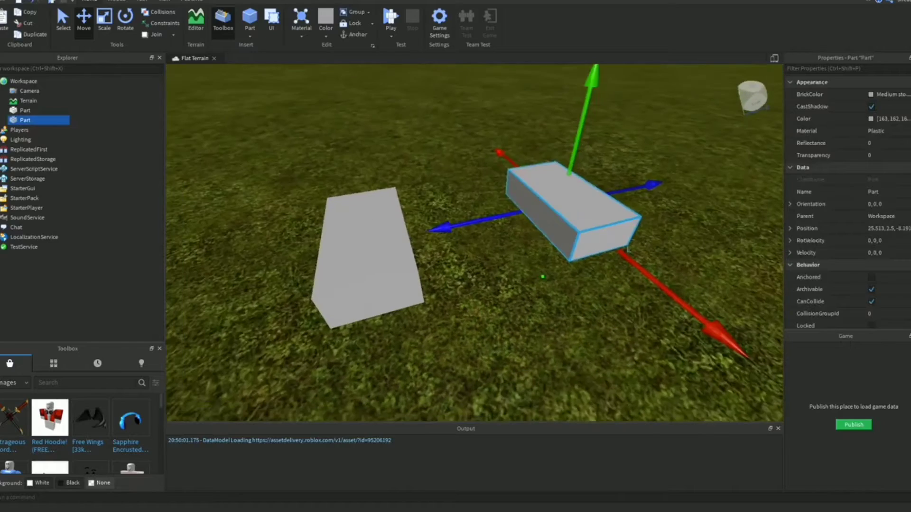
Step: Select both separated parts together, duplicate them and select the upper pair of copies
{"action": "left_click", "coordinate": [631, 280]}
{"action": "left_click", "coordinate": [627, 250]}
{"action": "left_click", "coordinate": [365, 247], "text": "ctrl"}
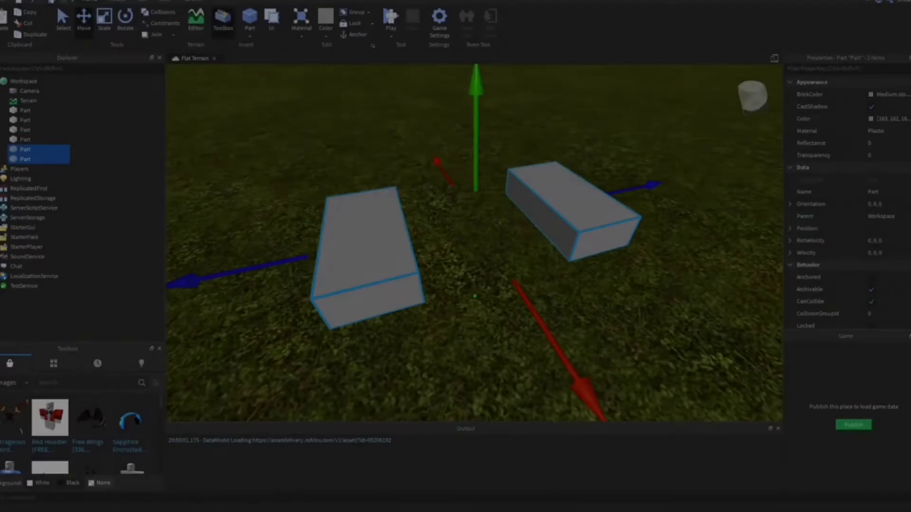
{"action": "key", "text": "ctrl+d"}
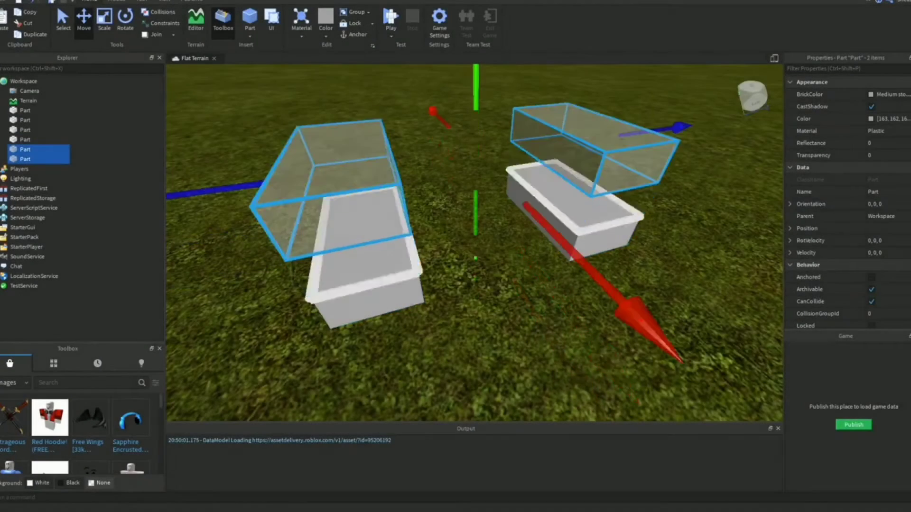
{"action": "left_click", "coordinate": [579, 204]}
{"action": "left_click", "coordinate": [353, 237], "text": "ctrl"}
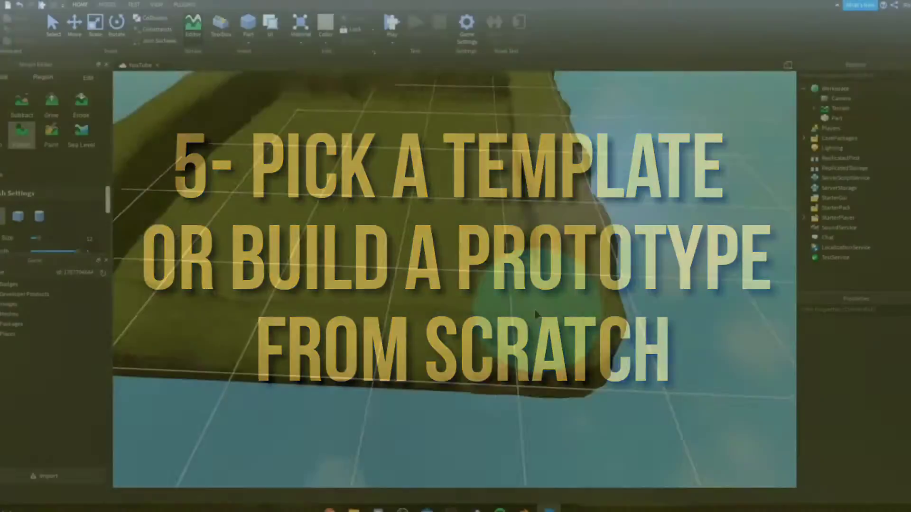
{"action": "scroll", "coordinate": [526, 313], "scroll_direction": "down", "scroll_amount": 3}
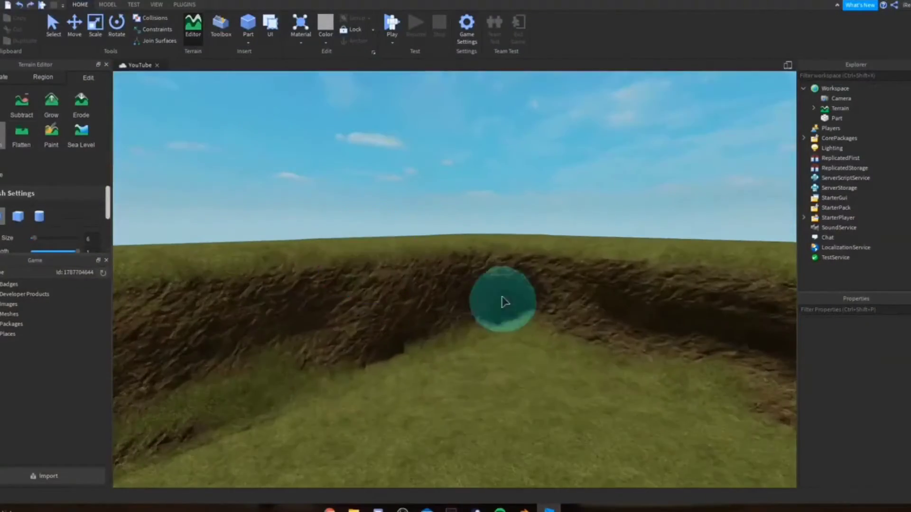
{"action": "scroll", "coordinate": [505, 301], "scroll_direction": "down", "scroll_amount": 3}
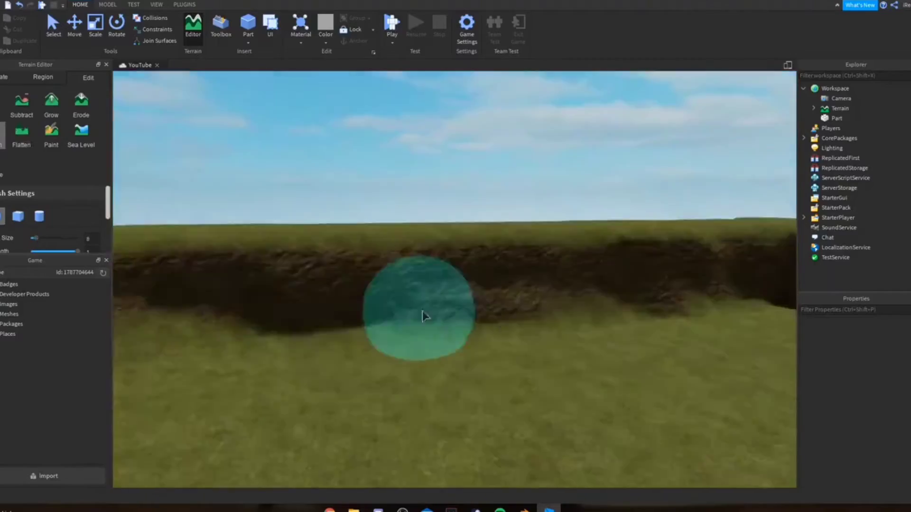
{"action": "mouse_move", "coordinate": [422, 311]}
{"action": "right_mouse_down"}
{"action": "mouse_move", "coordinate": [517, 283]}
{"action": "mouse_move", "coordinate": [437, 279]}
{"action": "mouse_move", "coordinate": [586, 301]}
{"action": "mouse_move", "coordinate": [476, 285]}
{"action": "right_mouse_up"}
{"action": "scroll", "coordinate": [405, 276], "scroll_direction": "up", "scroll_amount": 5}
{"action": "right_click_drag", "start_coordinate": [382, 281], "coordinate": [380, 278]}
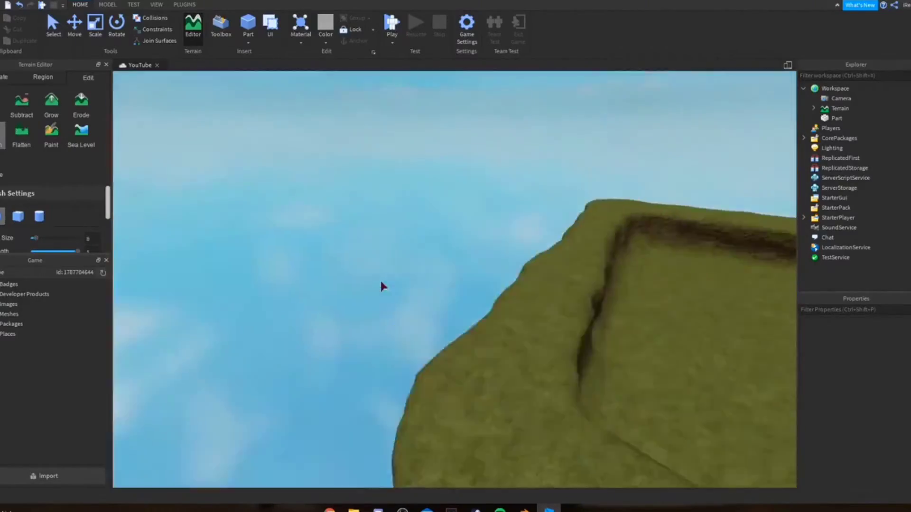
{"action": "scroll", "coordinate": [380, 278], "scroll_direction": "down", "scroll_amount": 4}
Step: Build mounds on the outer corners of the grass basin's rim with a size 8 terrain brush
{"action": "left_click", "coordinate": [29, 130]}
{"action": "scroll", "coordinate": [439, 203], "scroll_direction": "up", "scroll_amount": 3}
{"action": "right_click_drag", "start_coordinate": [439, 203], "coordinate": [475, 256]}
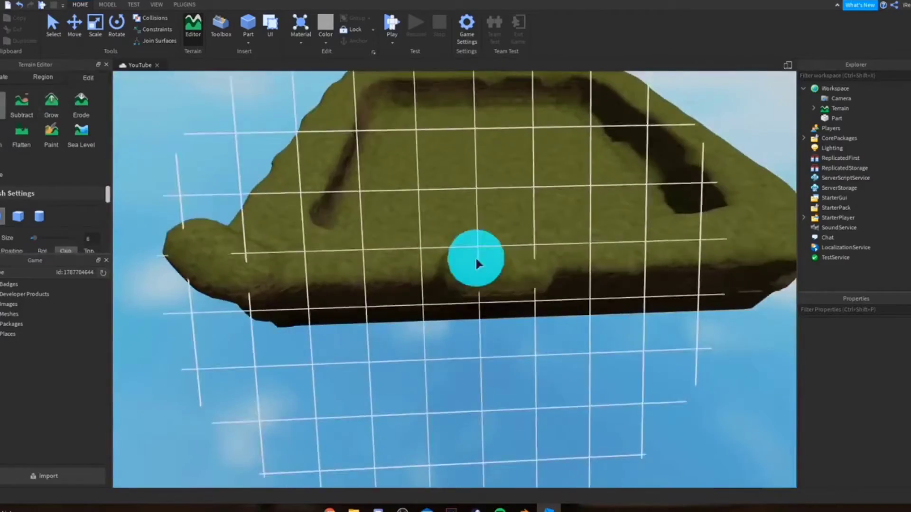
{"action": "scroll", "coordinate": [443, 278], "scroll_direction": "down", "scroll_amount": 3}
{"action": "mouse_move", "coordinate": [444, 286]}
{"action": "right_mouse_down"}
{"action": "mouse_move", "coordinate": [508, 228]}
{"action": "mouse_move", "coordinate": [498, 301]}
{"action": "mouse_move", "coordinate": [541, 307]}
{"action": "mouse_move", "coordinate": [508, 258]}
{"action": "right_mouse_up"}
{"action": "scroll", "coordinate": [509, 227], "scroll_direction": "up", "scroll_amount": 3}
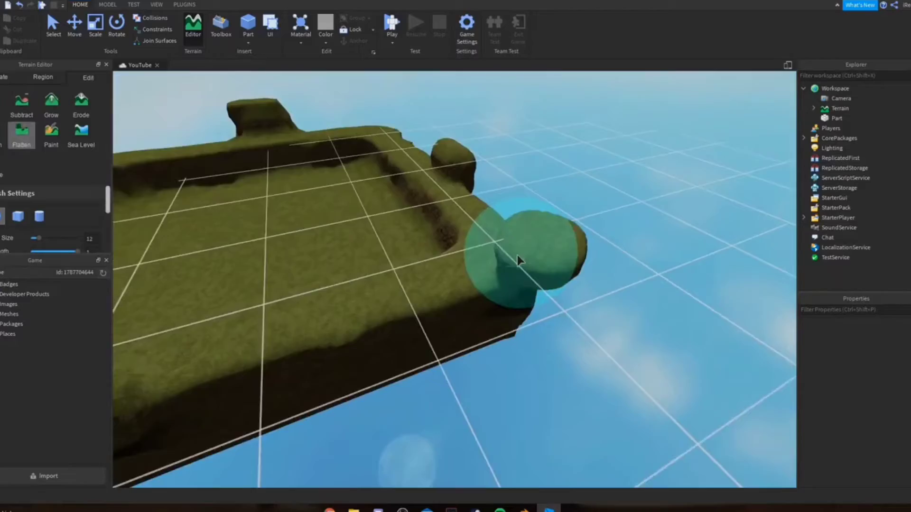
Step: Shape the raised ground around the grass basin's rim with the Flatten brush at size 12
{"action": "scroll", "coordinate": [502, 313], "scroll_direction": "down", "scroll_amount": 3}
{"action": "mouse_move", "coordinate": [501, 313]}
{"action": "right_mouse_down"}
{"action": "mouse_move", "coordinate": [378, 289]}
{"action": "mouse_move", "coordinate": [431, 309]}
{"action": "mouse_move", "coordinate": [474, 297]}
{"action": "mouse_move", "coordinate": [545, 305]}
{"action": "mouse_move", "coordinate": [531, 301]}
{"action": "mouse_move", "coordinate": [588, 248]}
{"action": "mouse_move", "coordinate": [406, 221]}
{"action": "mouse_move", "coordinate": [600, 218]}
{"action": "mouse_move", "coordinate": [474, 212]}
{"action": "mouse_move", "coordinate": [586, 256]}
{"action": "mouse_move", "coordinate": [641, 261]}
{"action": "mouse_move", "coordinate": [547, 212]}
{"action": "mouse_move", "coordinate": [561, 283]}
{"action": "mouse_move", "coordinate": [488, 265]}
{"action": "mouse_move", "coordinate": [510, 264]}
{"action": "right_mouse_up"}
{"action": "scroll", "coordinate": [406, 220], "scroll_direction": "up", "scroll_amount": 3}
{"action": "scroll", "coordinate": [642, 261], "scroll_direction": "up", "scroll_amount": 3}
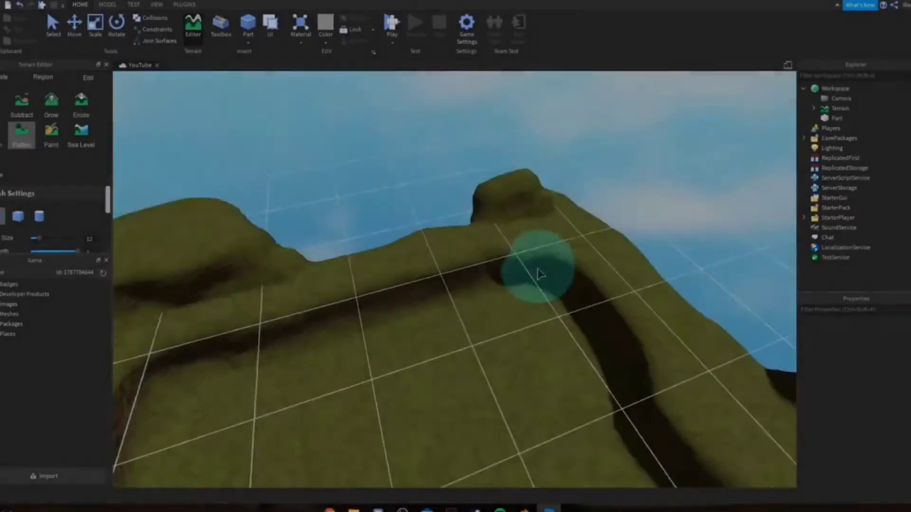
{"action": "right_click_drag", "start_coordinate": [539, 264], "coordinate": [489, 270]}
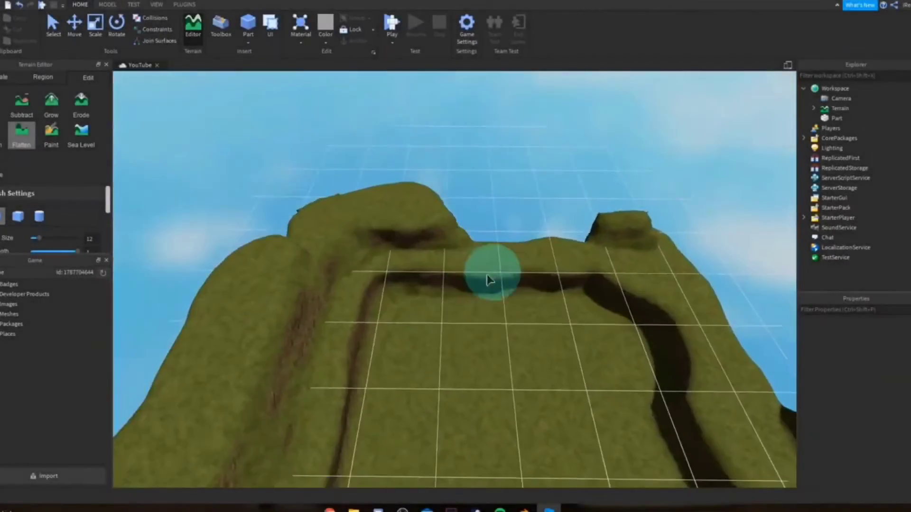
{"action": "right_click_drag", "start_coordinate": [399, 286], "coordinate": [545, 303]}
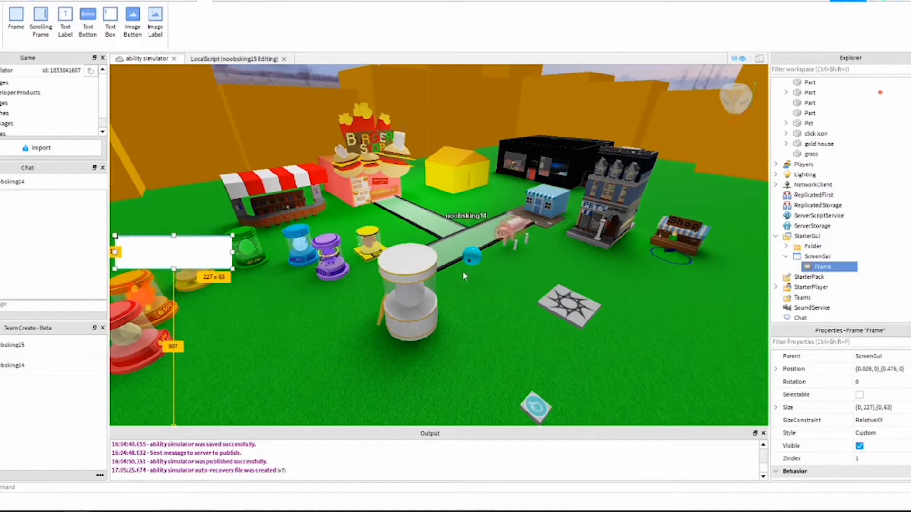
Step: Set the Frame's background color to blue, 85, 85, 255 (#5555ff)
{"action": "scroll", "coordinate": [863, 374], "scroll_direction": "up", "scroll_amount": 10}
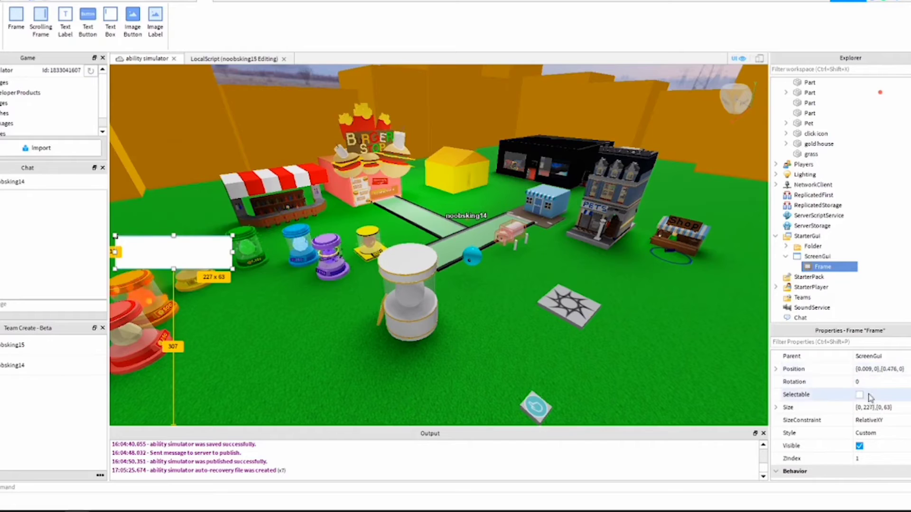
{"action": "scroll", "coordinate": [877, 417], "scroll_direction": "down", "scroll_amount": 2}
{"action": "left_click", "coordinate": [859, 407]}
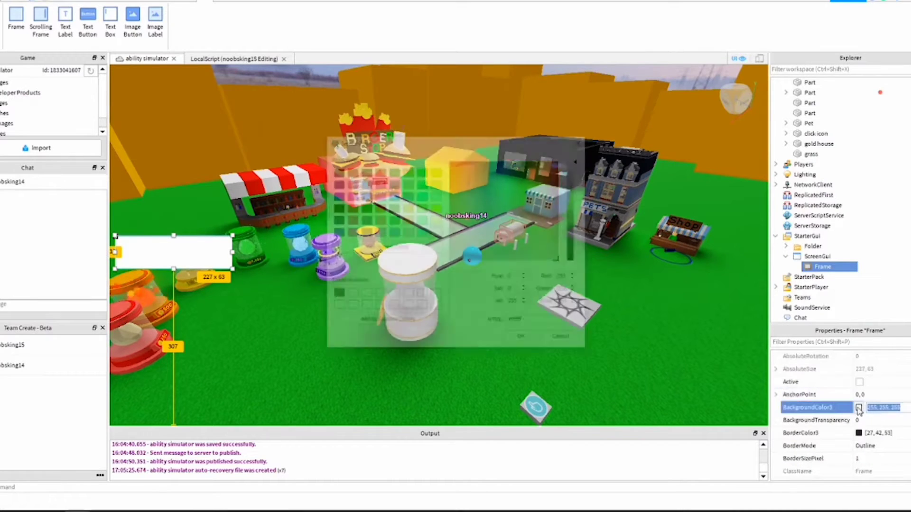
{"action": "left_click", "coordinate": [365, 233]}
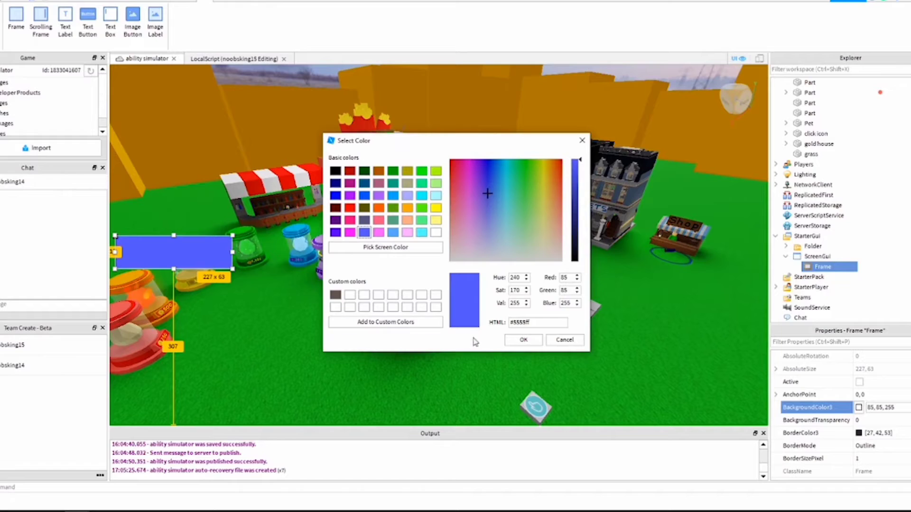
{"action": "left_click", "coordinate": [521, 340]}
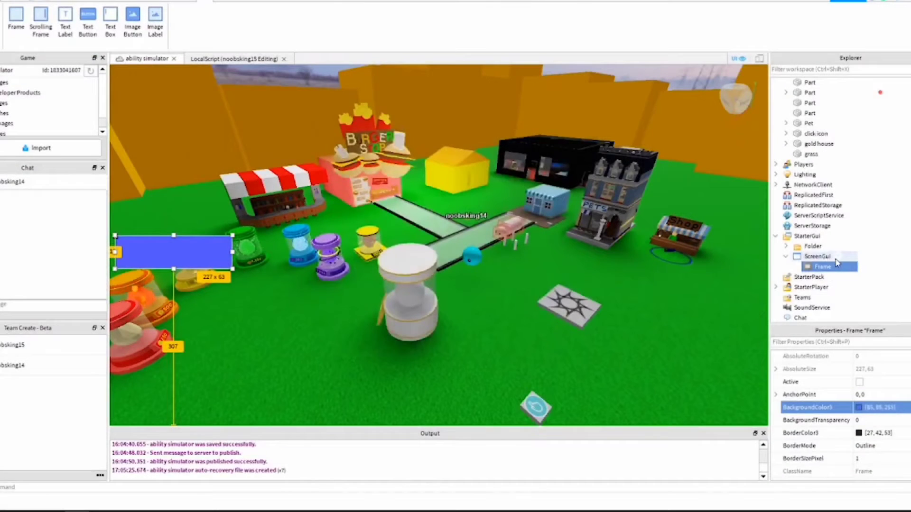
Step: Add a TextLabel to the ScreenGui and nest it inside the Frame
{"action": "left_click", "coordinate": [837, 256]}
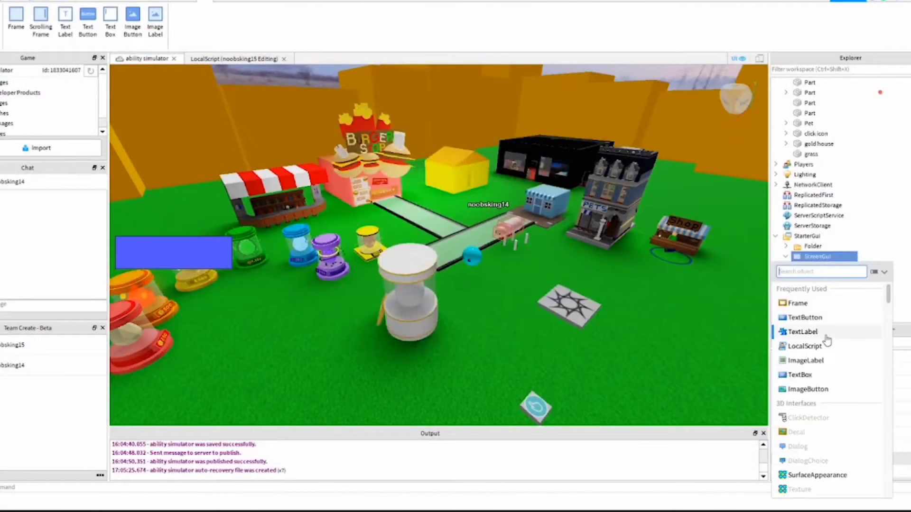
{"action": "left_click", "coordinate": [827, 338]}
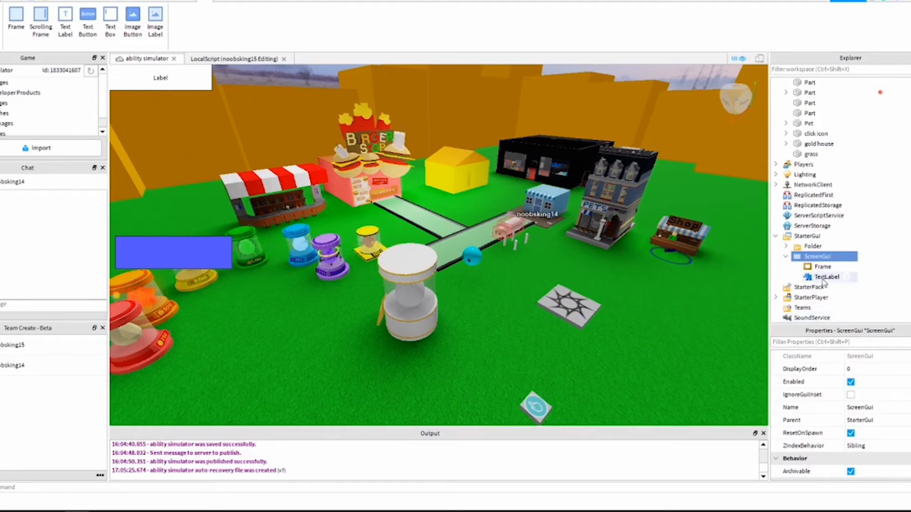
{"action": "left_click", "coordinate": [824, 279]}
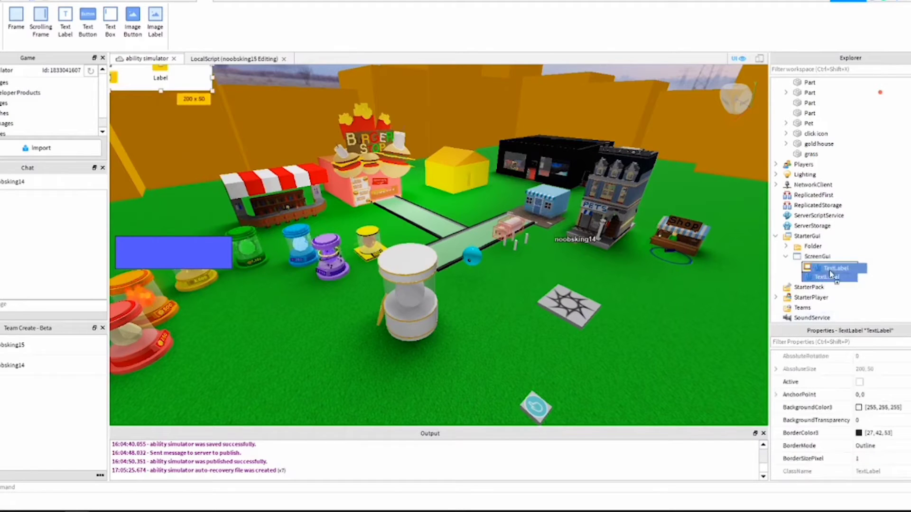
{"action": "left_click_drag", "start_coordinate": [831, 274], "coordinate": [831, 278]}
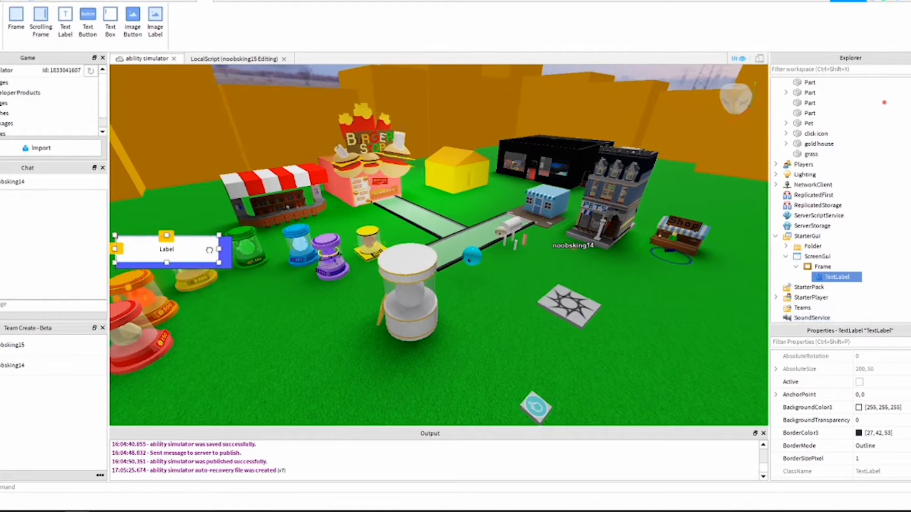
Step: Position the text label vertically centered in the blue frame, close to the frame's right edge
{"action": "left_click_drag", "start_coordinate": [209, 250], "coordinate": [213, 254]}
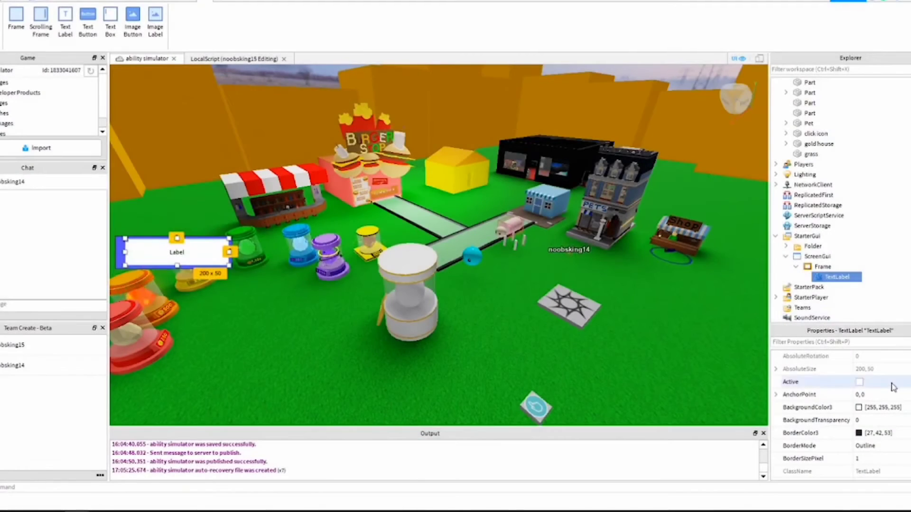
{"action": "scroll", "coordinate": [893, 387], "scroll_direction": "down", "scroll_amount": 5}
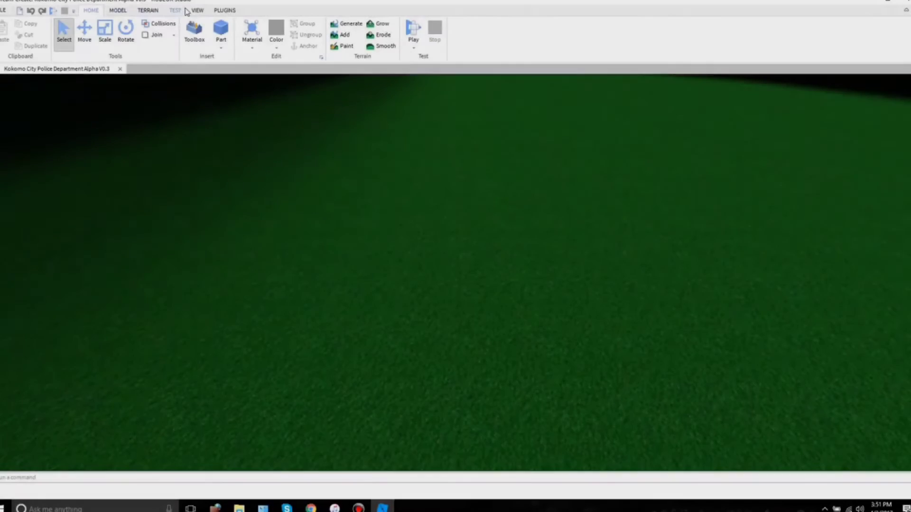
Step: Show the Explorer and Properties windows beside the grass scene
{"action": "left_click", "coordinate": [193, 11]}
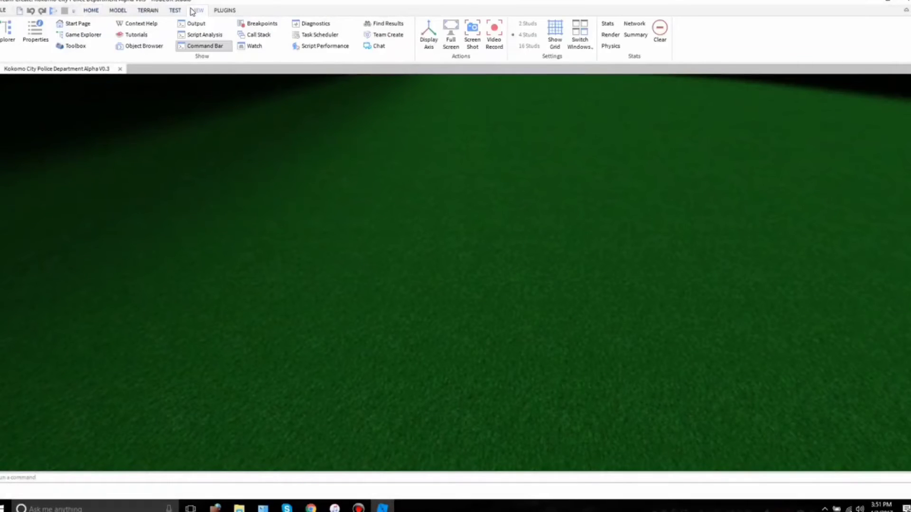
{"action": "left_click", "coordinate": [7, 30]}
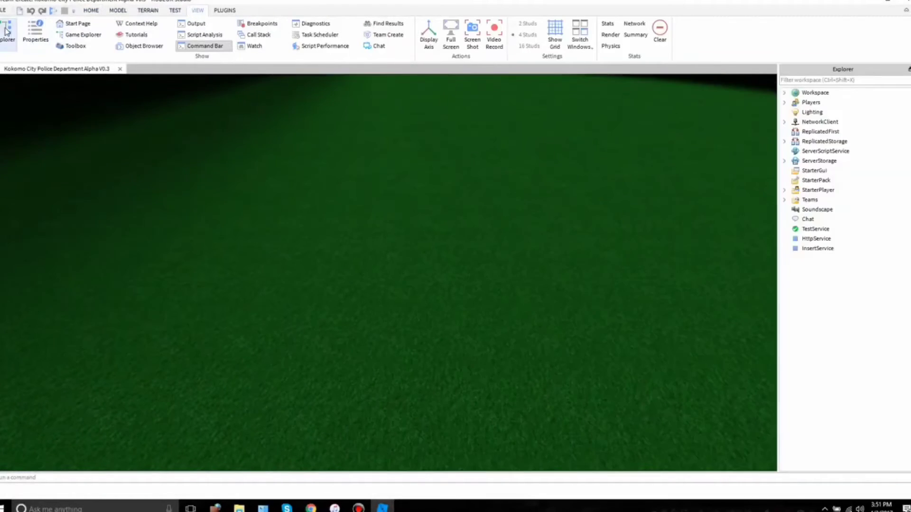
{"action": "left_click", "coordinate": [31, 37]}
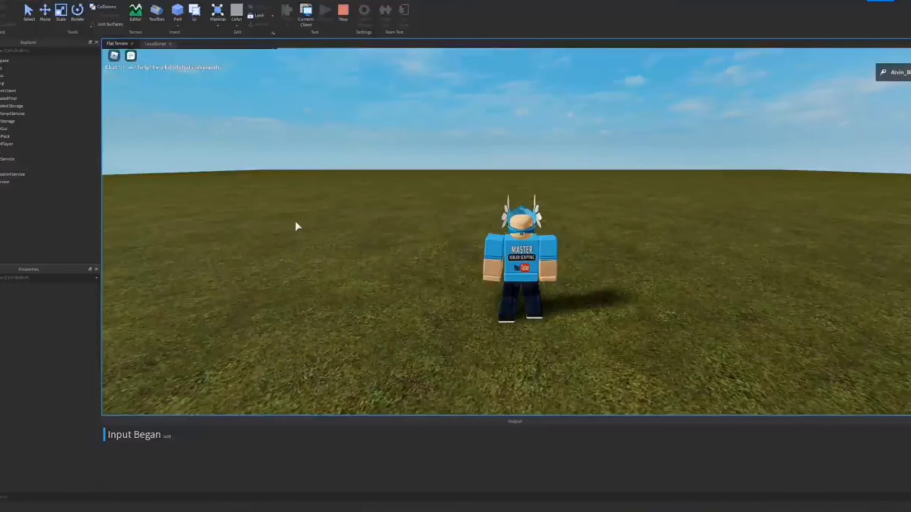
Step: Test the avatar's keyboard controls in the running game by jumping and walking around on the flat grass terrain
{"action": "key", "text": "space"}
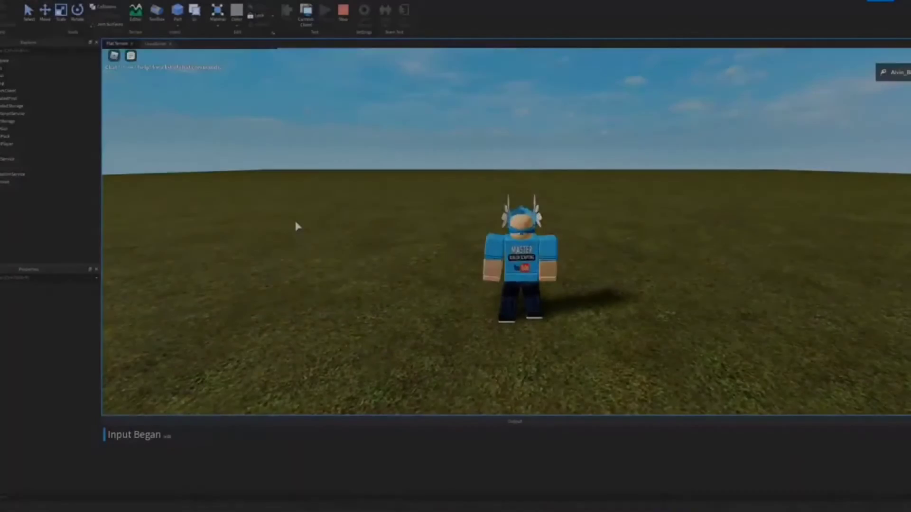
{"action": "key", "text": "s"}
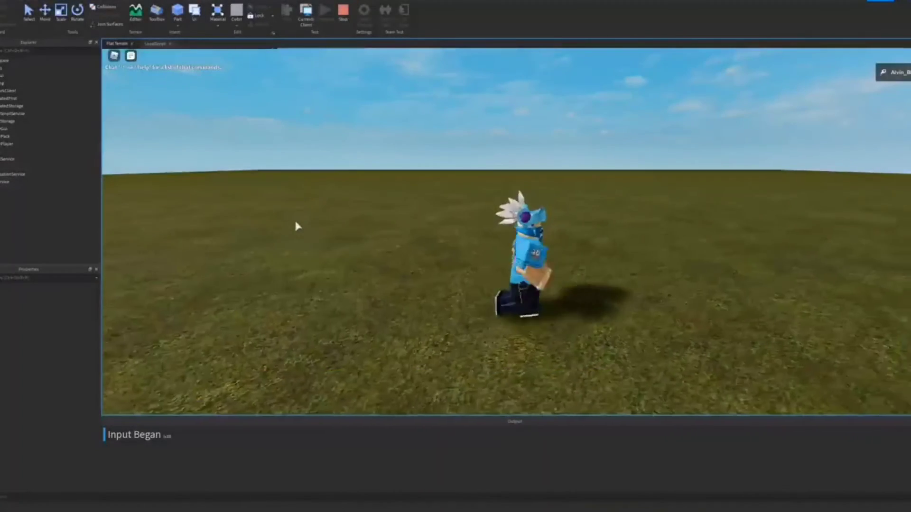
{"action": "key", "text": "w"}
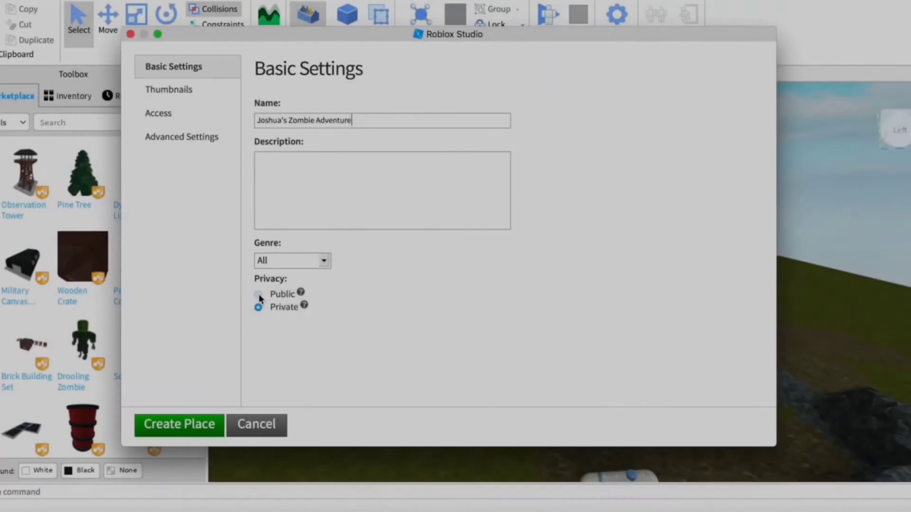
Step: Set the zombie adventure place's privacy to Public in its basic settings
{"action": "left_click", "coordinate": [258, 295]}
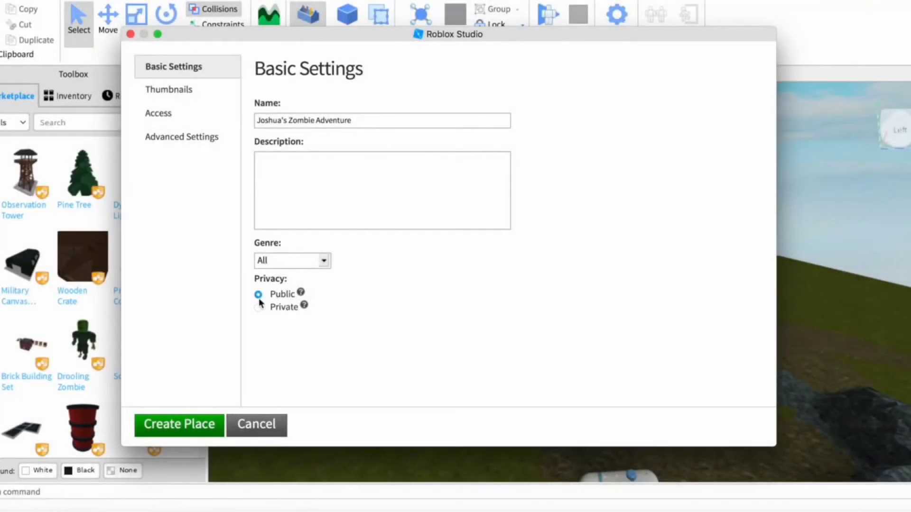